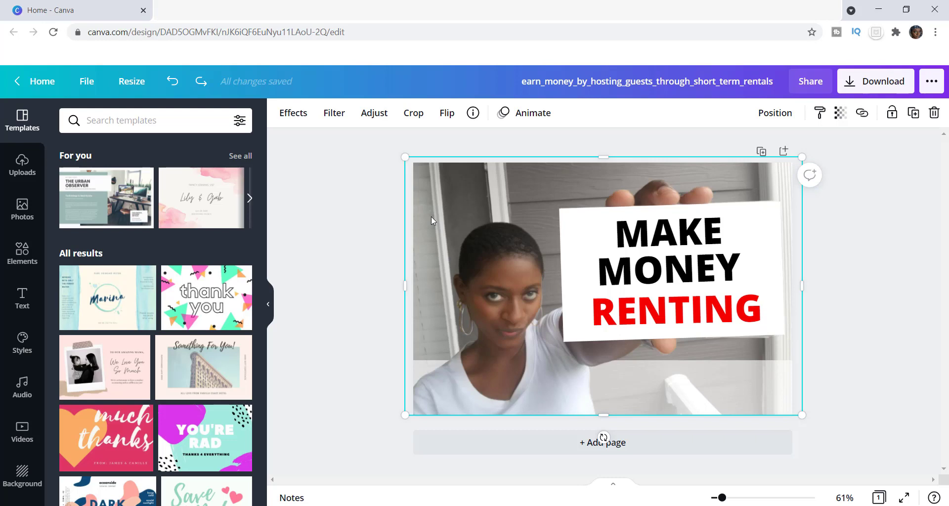
Step: Slide the top portrait layer sideways to examine the photo beneath it, and realign it over that photo
drag(432, 216, 456, 216)
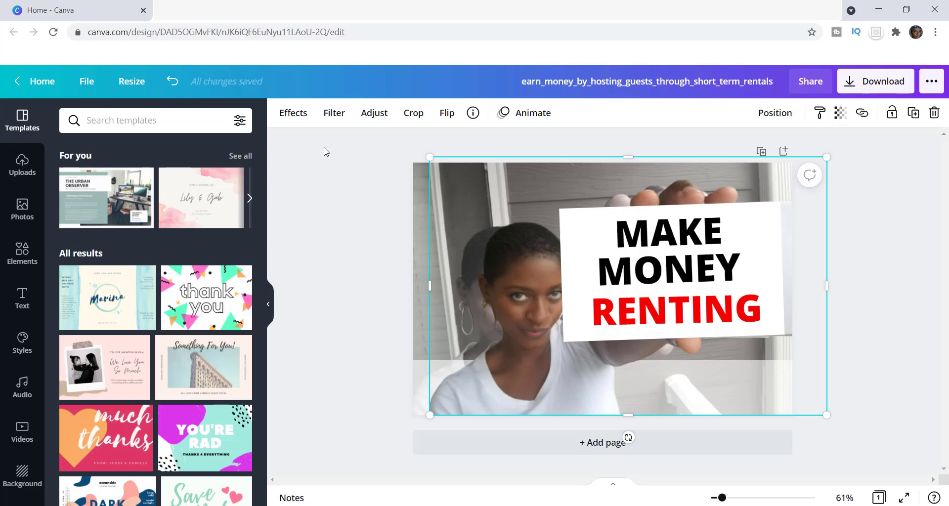
click(334, 113)
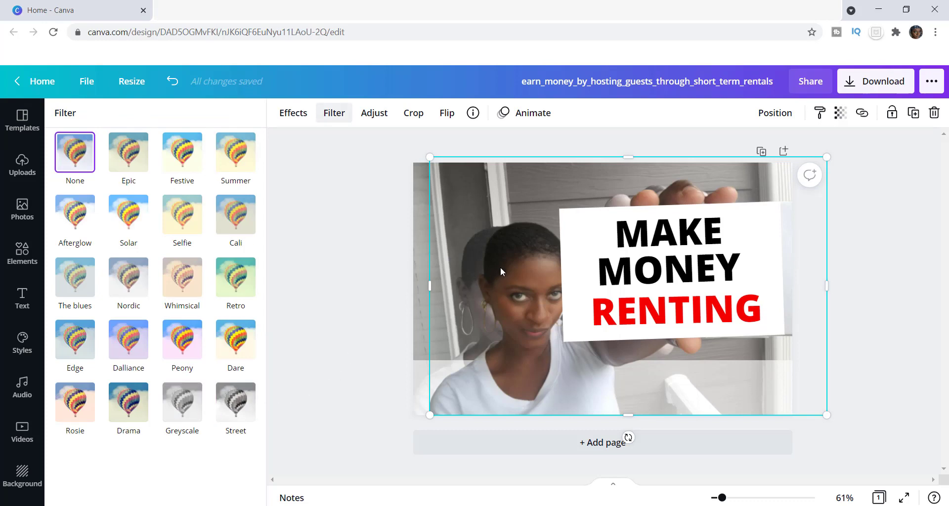
mouse_move(500, 267)
mouse_down()
mouse_move(513, 271)
mouse_move(509, 285)
mouse_move(492, 261)
mouse_move(511, 254)
mouse_move(511, 271)
mouse_move(490, 277)
mouse_move(483, 269)
mouse_move(496, 267)
mouse_up()
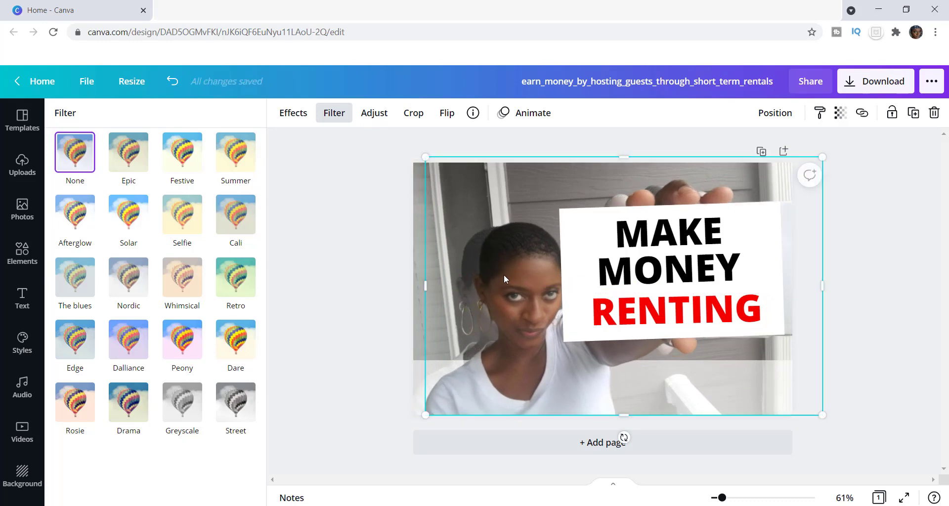
drag(512, 274, 494, 276)
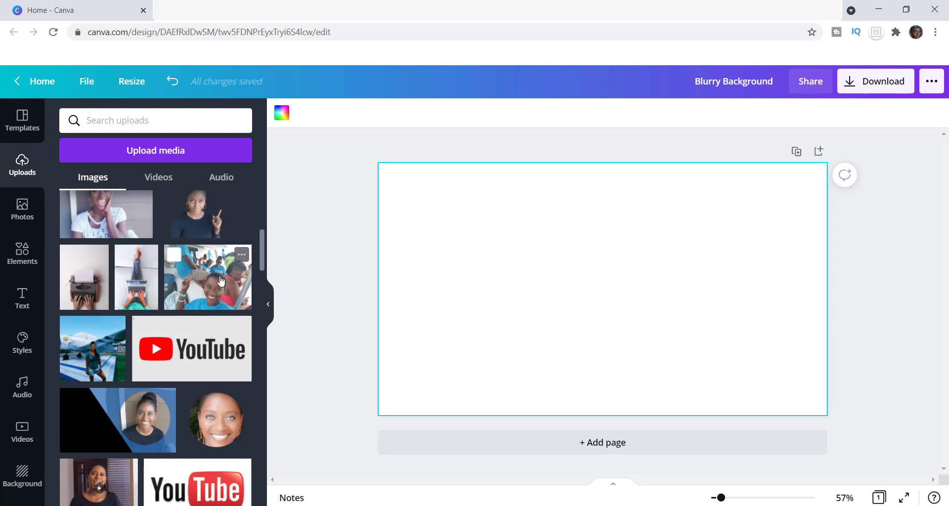
Step: Fill the blank page with the uploaded boat group photo as its background and set the photo's blur to 13
drag(220, 282, 480, 170)
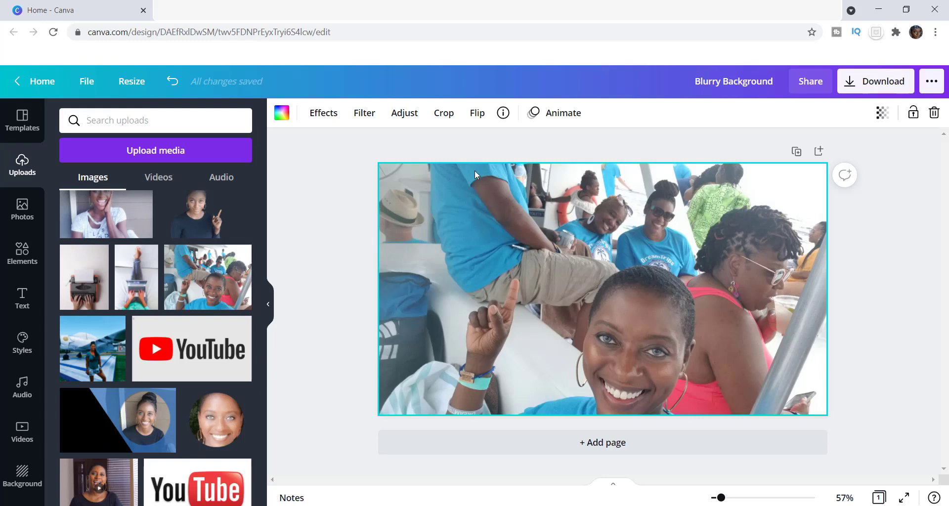
click(404, 116)
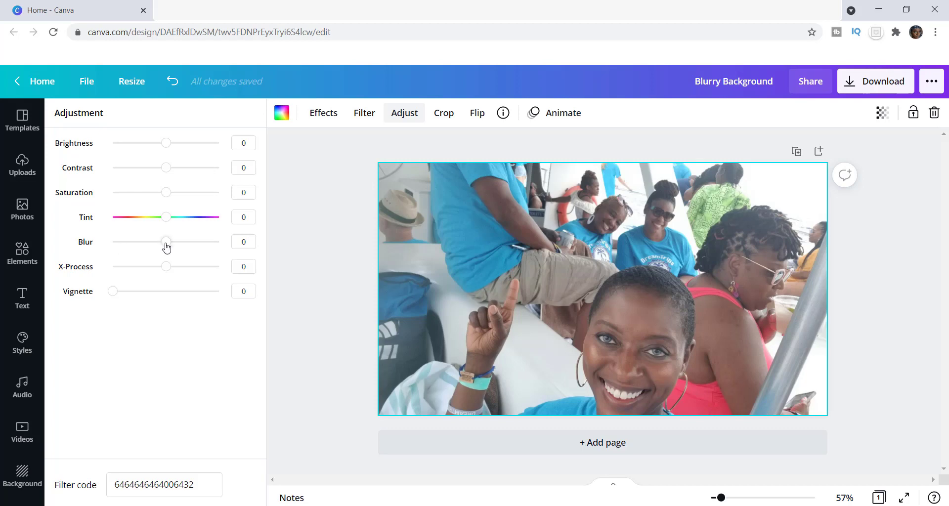
drag(166, 248, 173, 249)
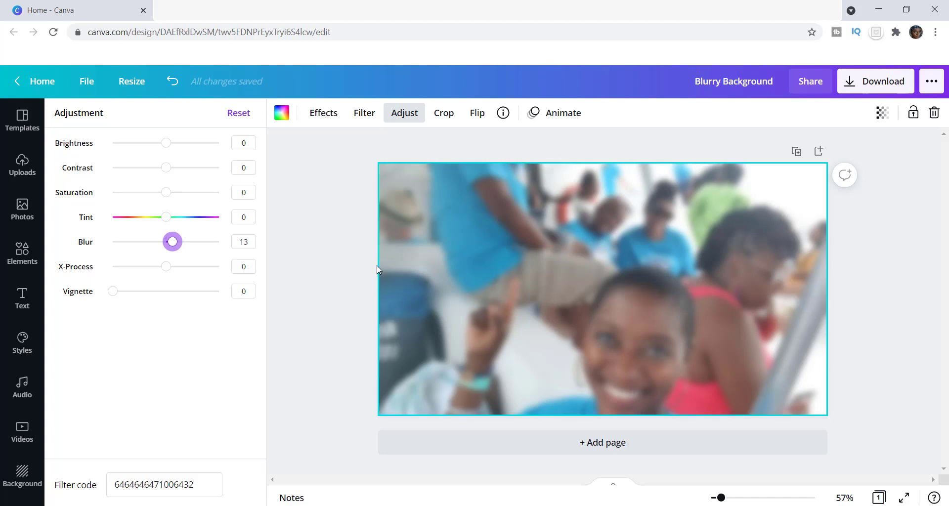
click(385, 229)
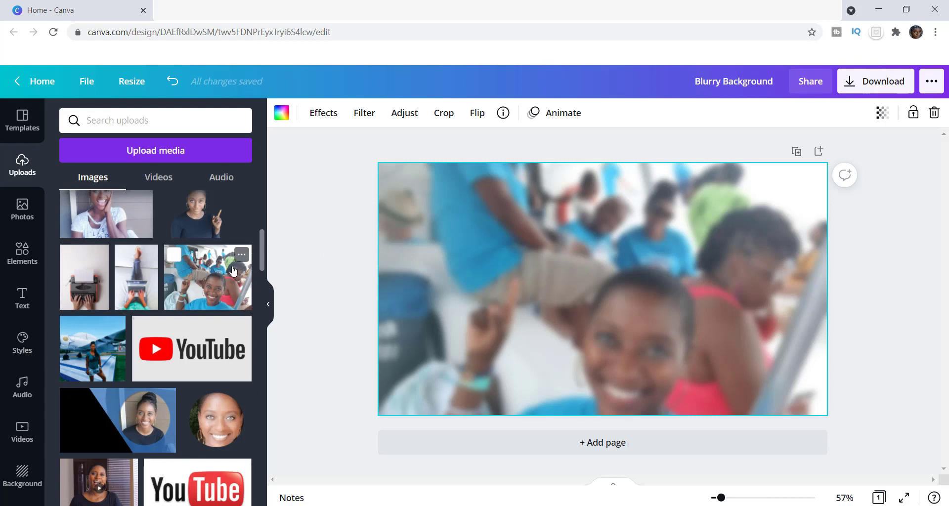
Step: Add a second copy of the boat photo over the blurred background and apply Background Remover to isolate the smiling woman
click(216, 290)
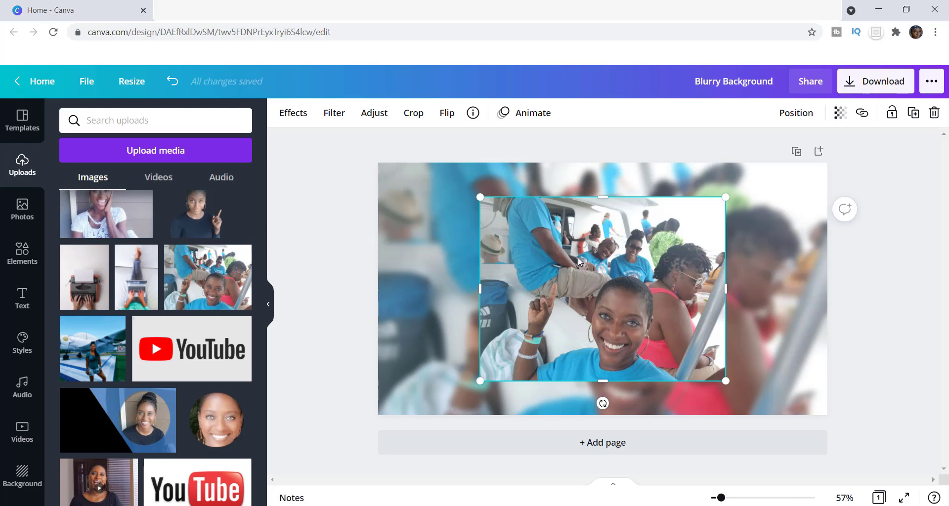
mouse_move(577, 257)
mouse_down()
mouse_move(569, 228)
mouse_move(565, 257)
mouse_up()
drag(561, 258, 560, 258)
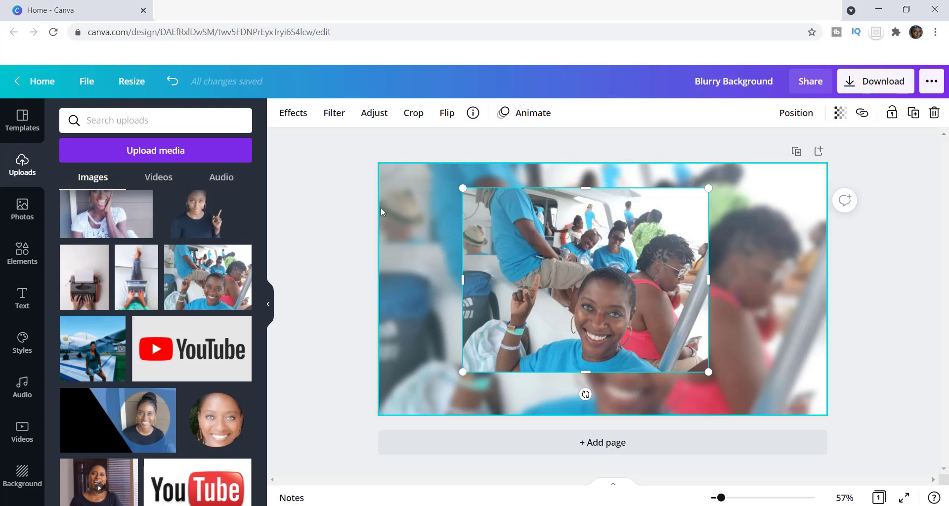
click(296, 117)
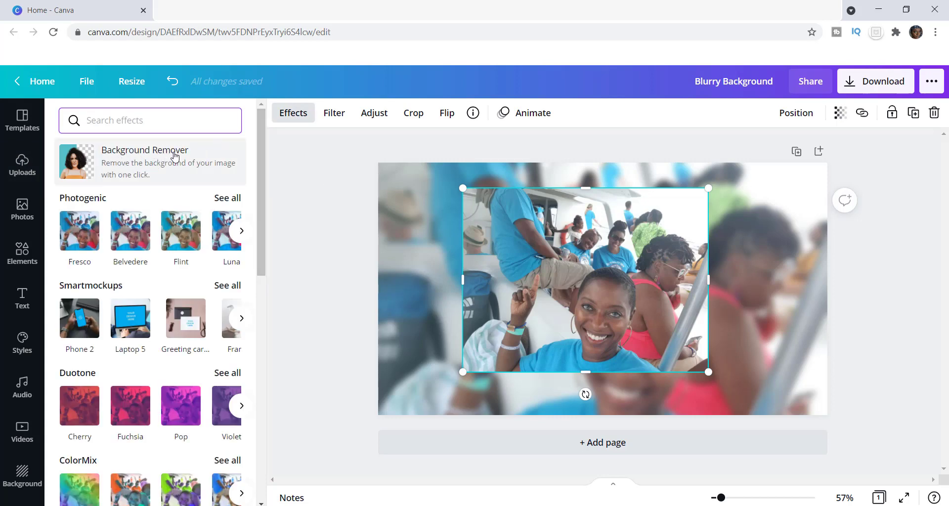
click(146, 157)
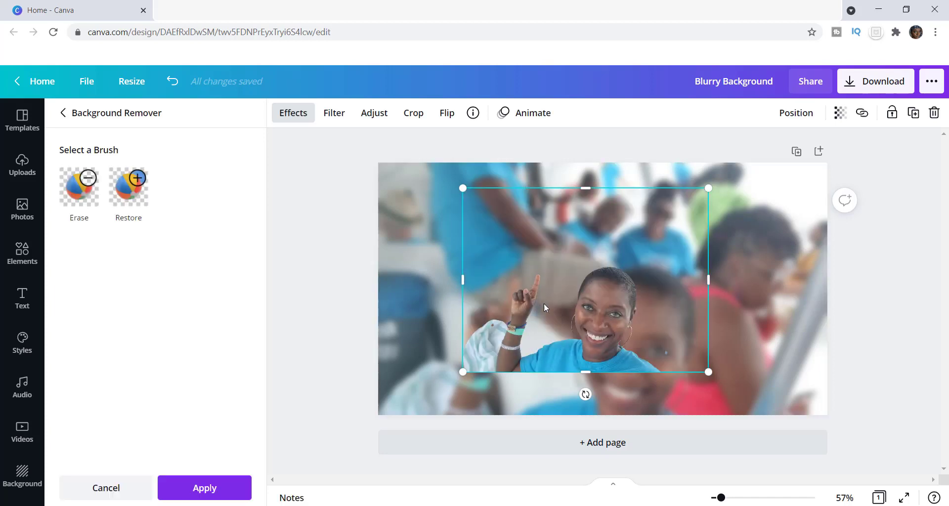
Step: Enlarge the cut-out of the woman to nearly the page width and place it over her blurred figure
mouse_move(601, 307)
mouse_down()
mouse_move(567, 267)
mouse_move(537, 313)
mouse_move(600, 309)
mouse_up()
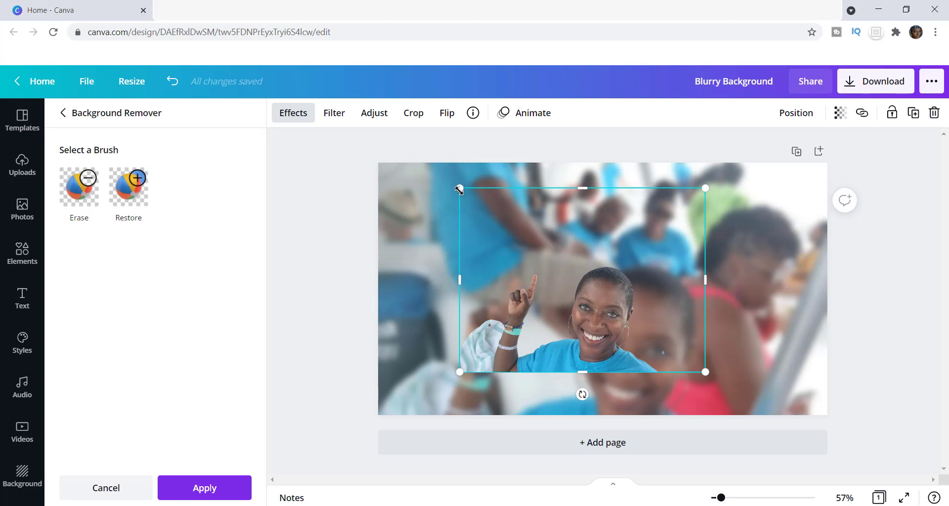
drag(459, 189, 403, 146)
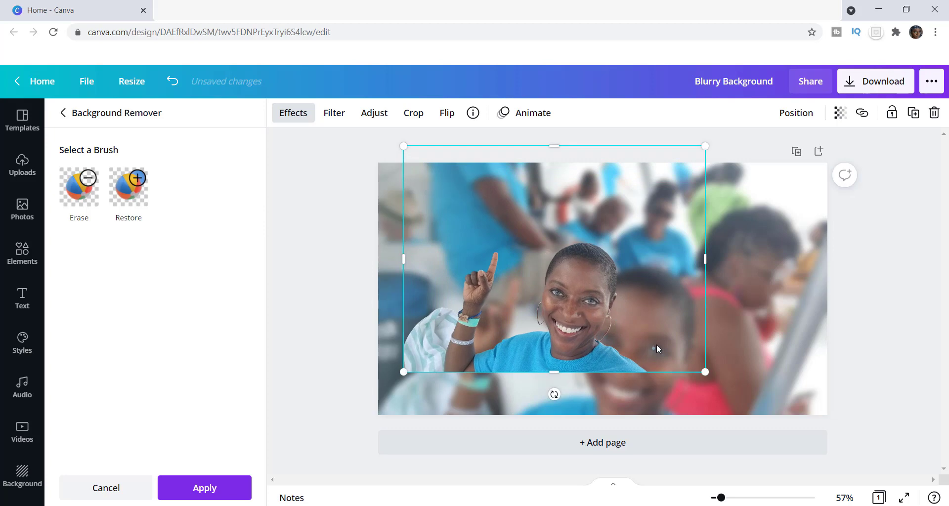
drag(705, 372, 821, 487)
drag(675, 380, 657, 357)
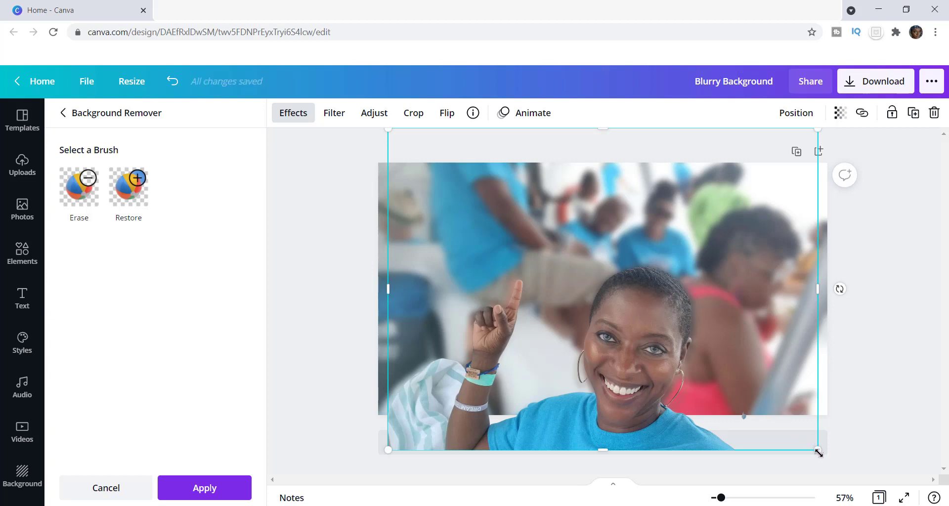
Step: Fine-tune the cut-out's size and position until it covers the woman's blurred figure, slightly wider than the page, and leave the Background Remover
drag(819, 450, 822, 456)
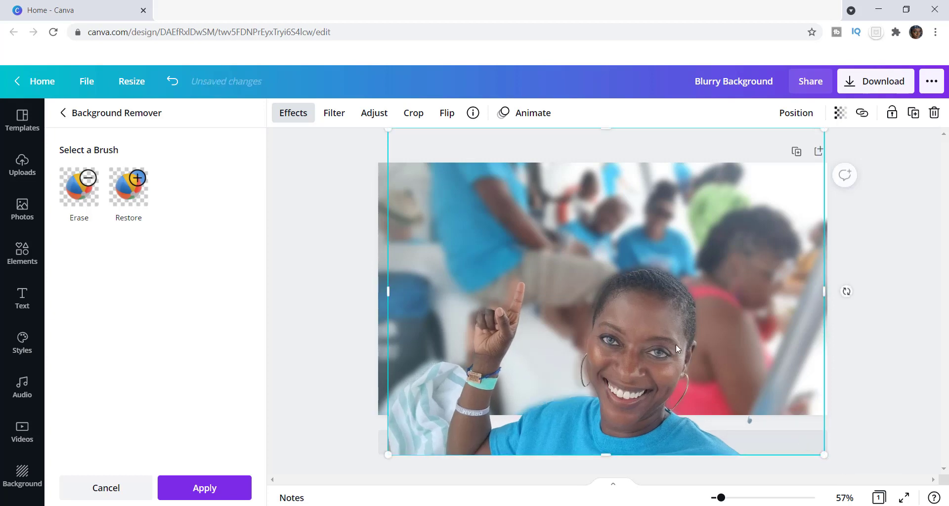
drag(670, 344, 665, 336)
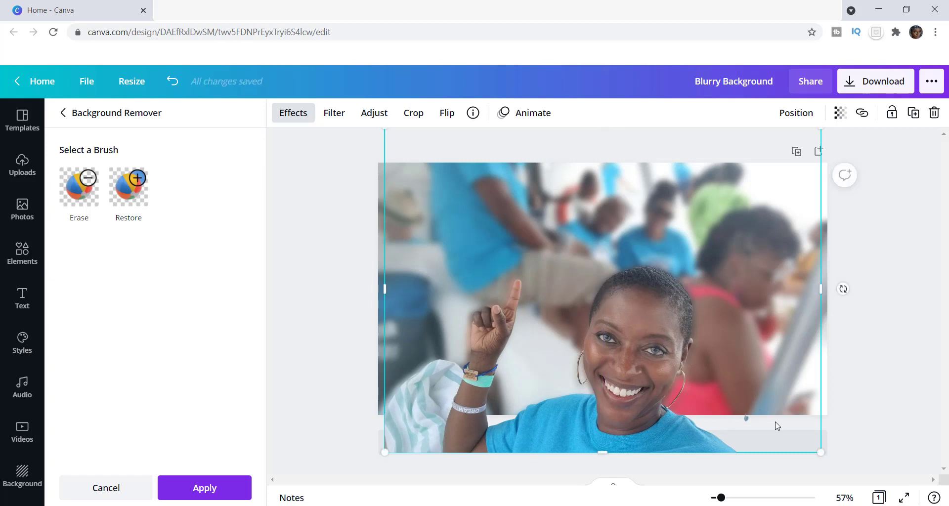
drag(819, 456, 825, 460)
drag(666, 372, 661, 365)
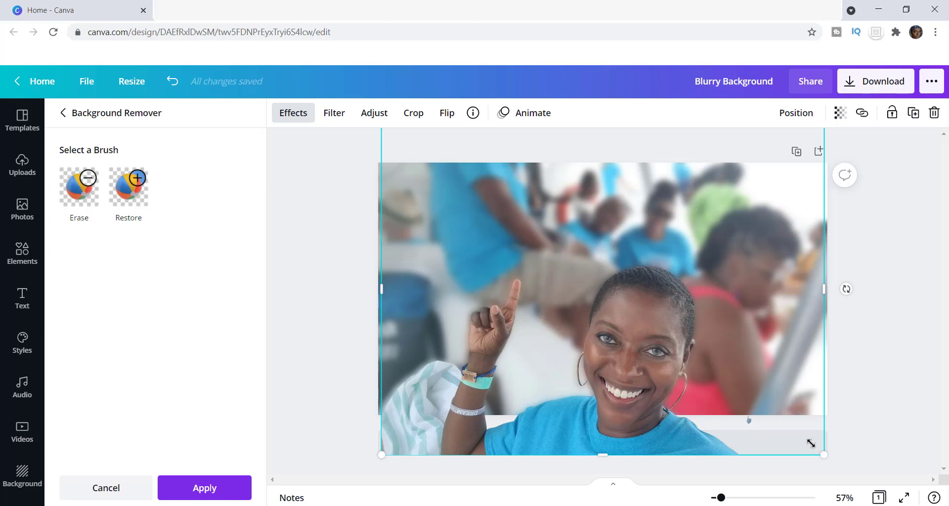
drag(810, 444, 834, 458)
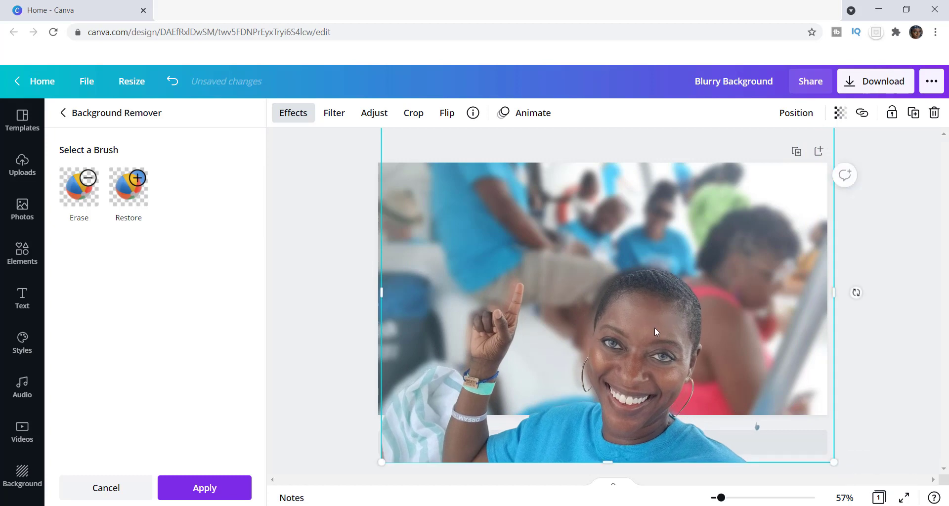
drag(656, 331, 649, 327)
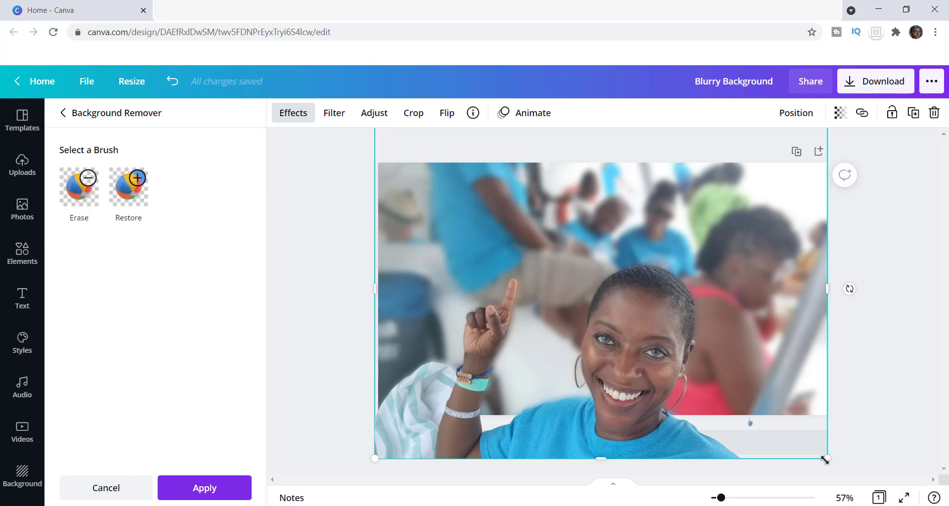
drag(825, 460, 831, 464)
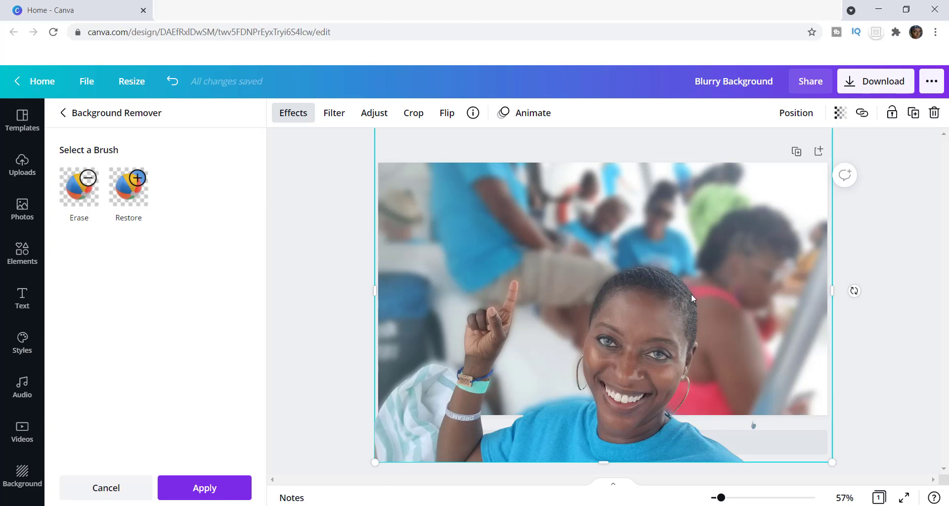
click(883, 285)
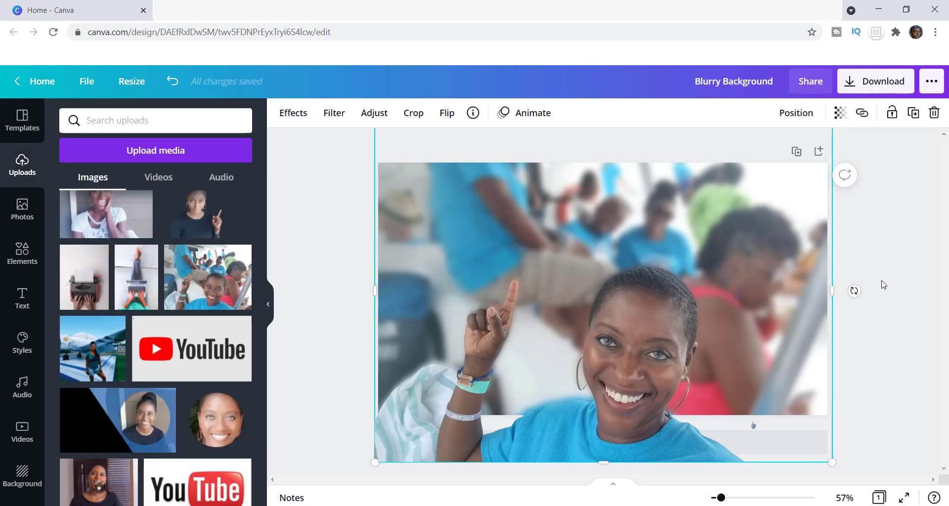
key(ctrl+z)
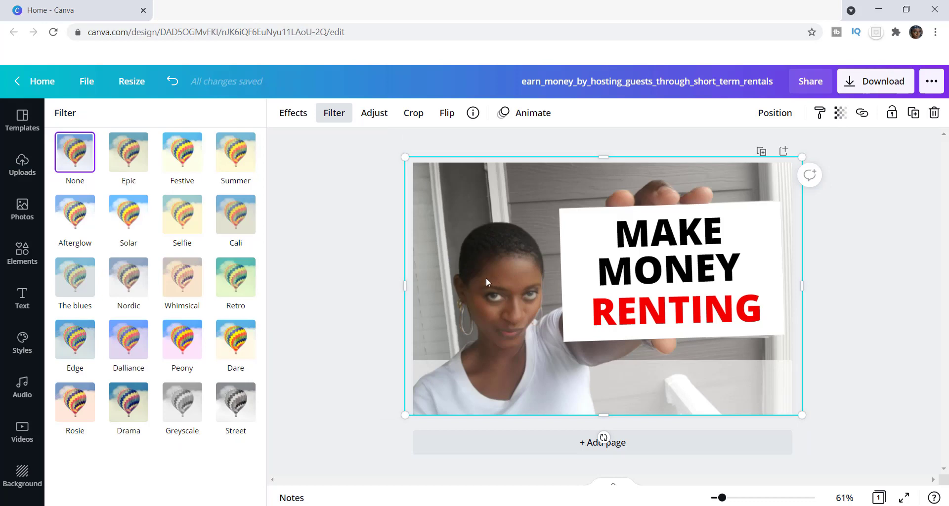
key(Escape)
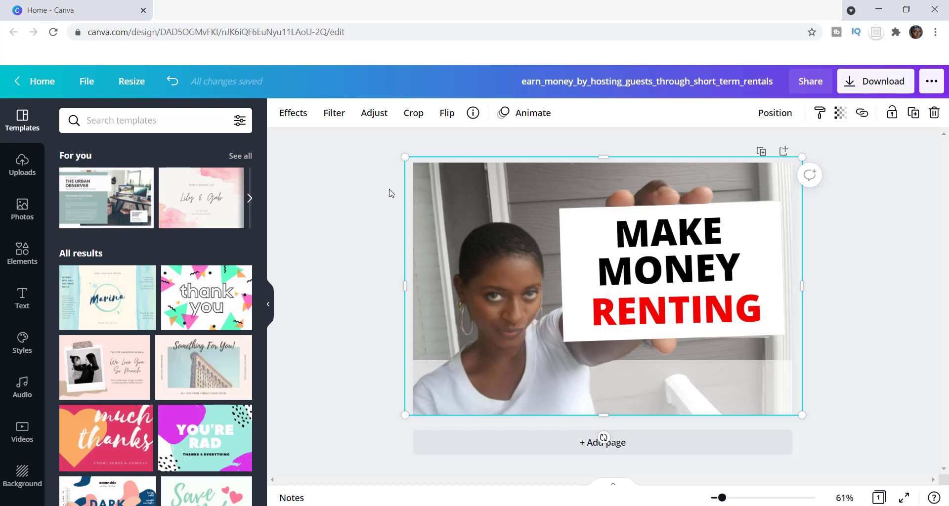
click(329, 117)
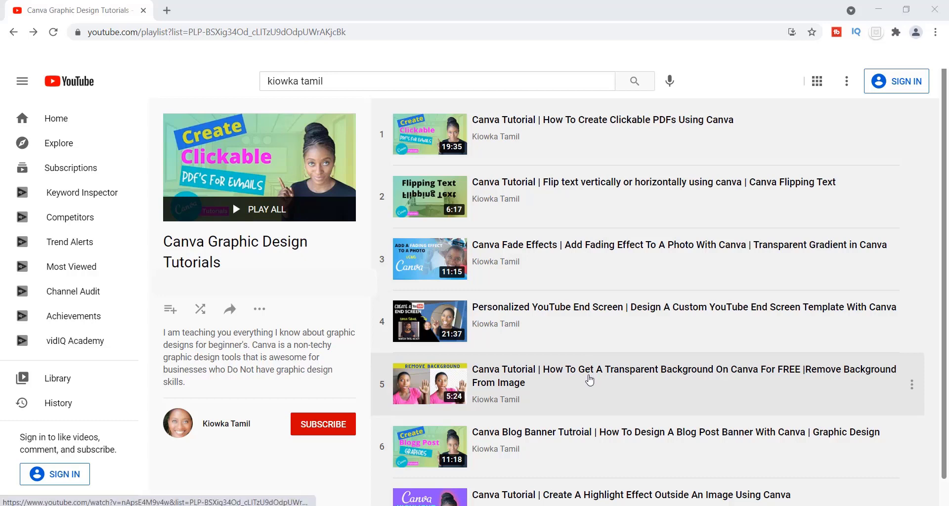
click(589, 380)
scroll(947, 109, down, 5)
drag(947, 110, 947, 152)
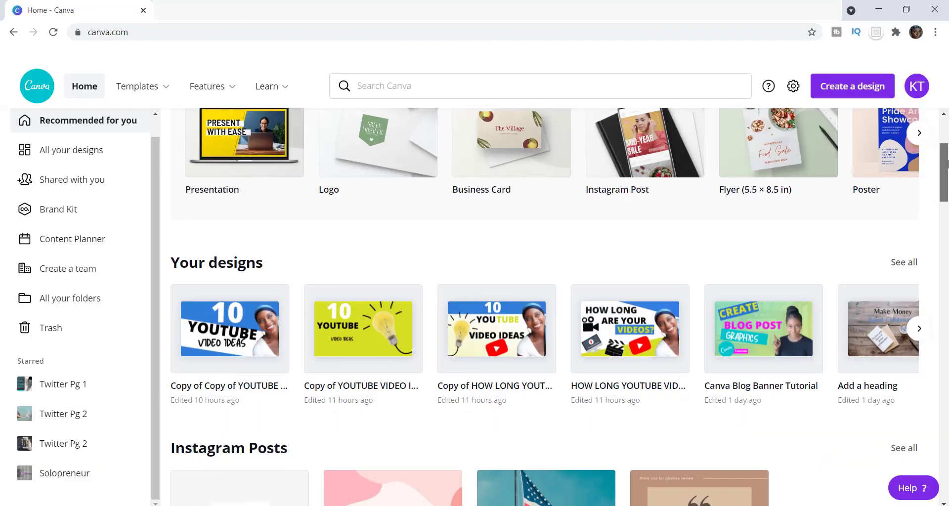
mouse_move(947, 166)
mouse_down()
mouse_move(948, 230)
mouse_move(948, 155)
mouse_up()
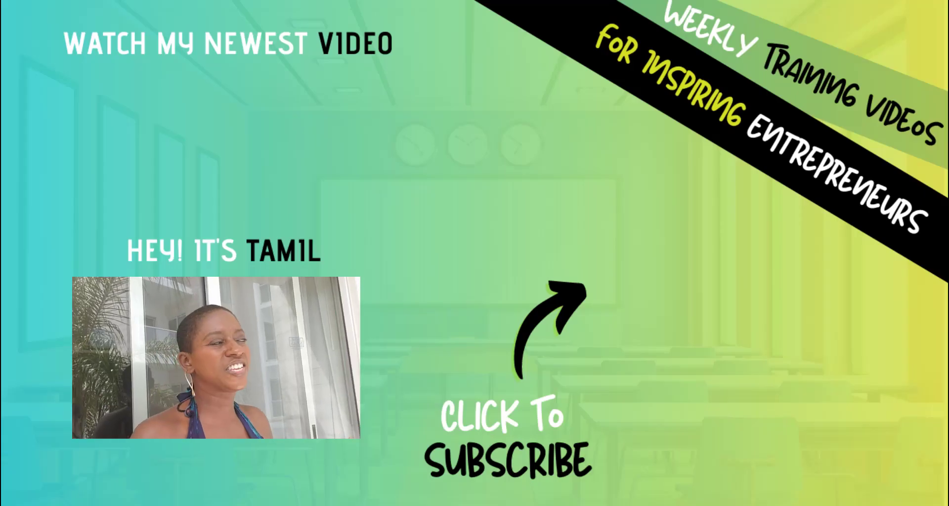